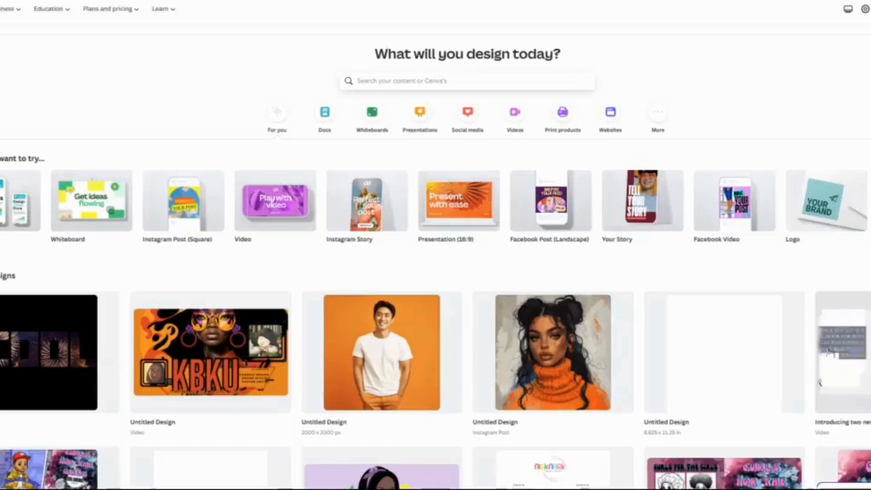
Create a blank video design and add a square shape to its page.
click(298, 214)
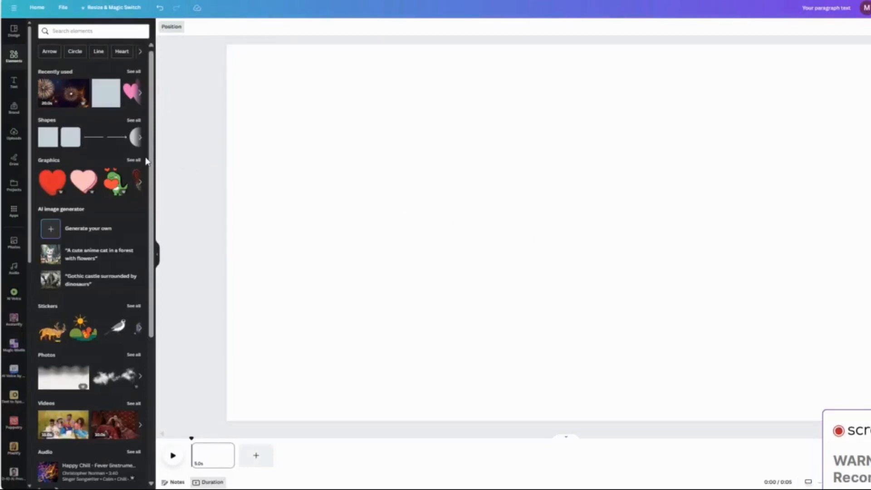
click(46, 135)
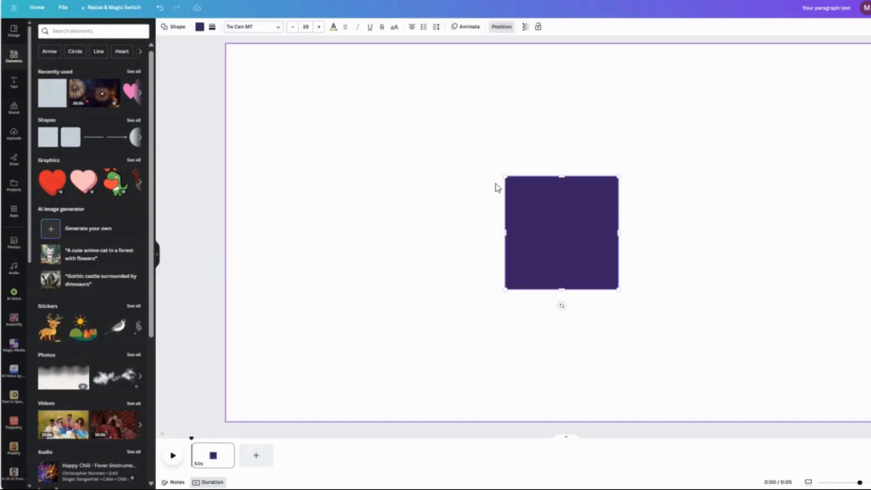
Stretch the square into a wide rectangle centred on the page and fill it with solid black.
drag(507, 290, 283, 340)
drag(618, 180, 855, 78)
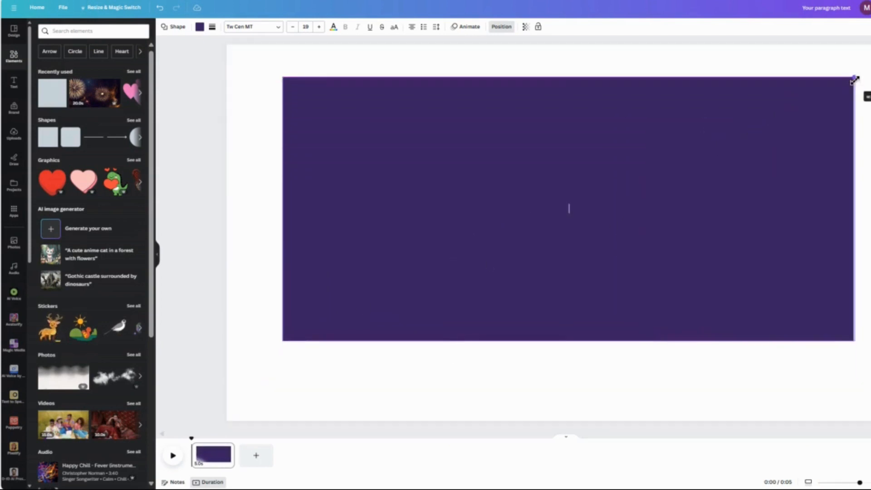
drag(580, 224, 573, 245)
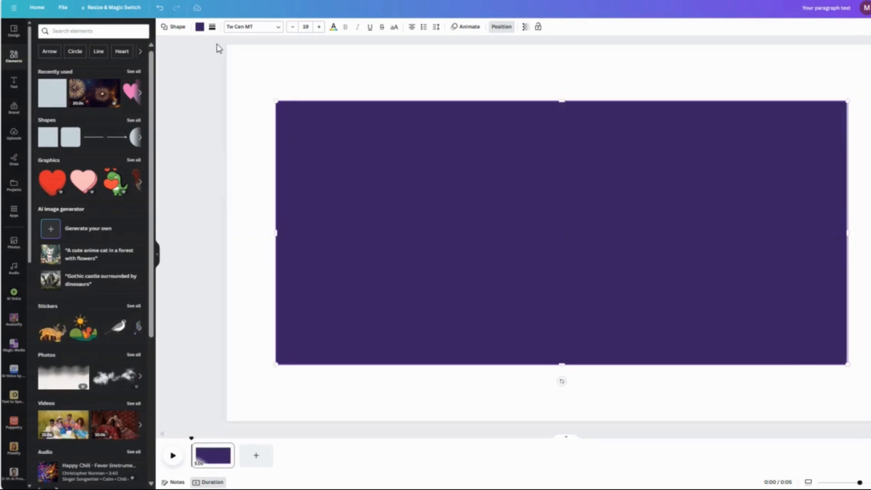
click(200, 27)
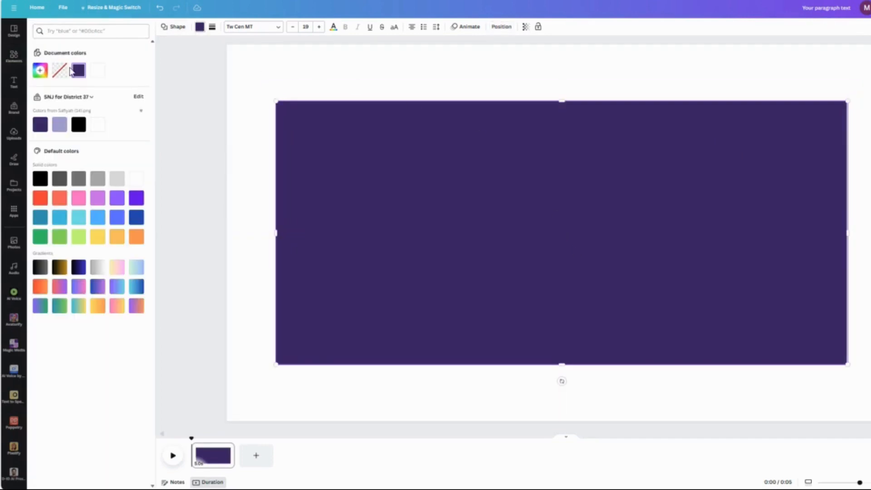
click(40, 180)
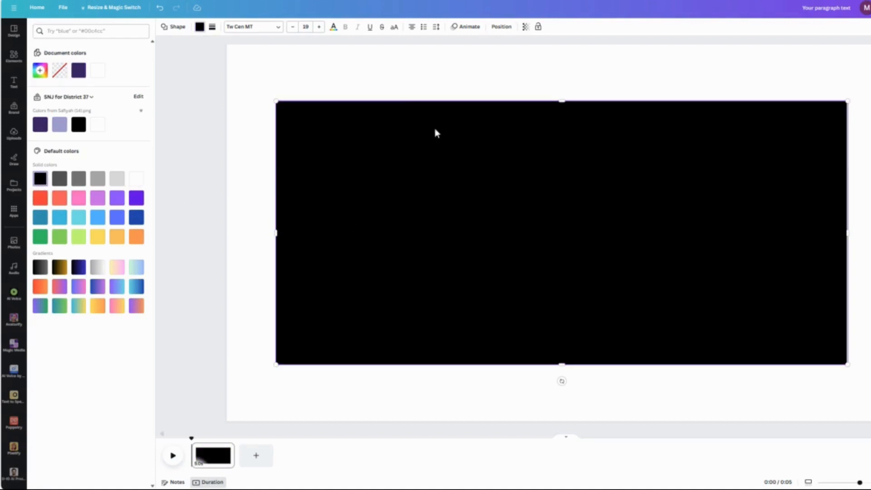
Add a text box reading "AMAZING!" and narrow the box to the width of the word.
click(14, 84)
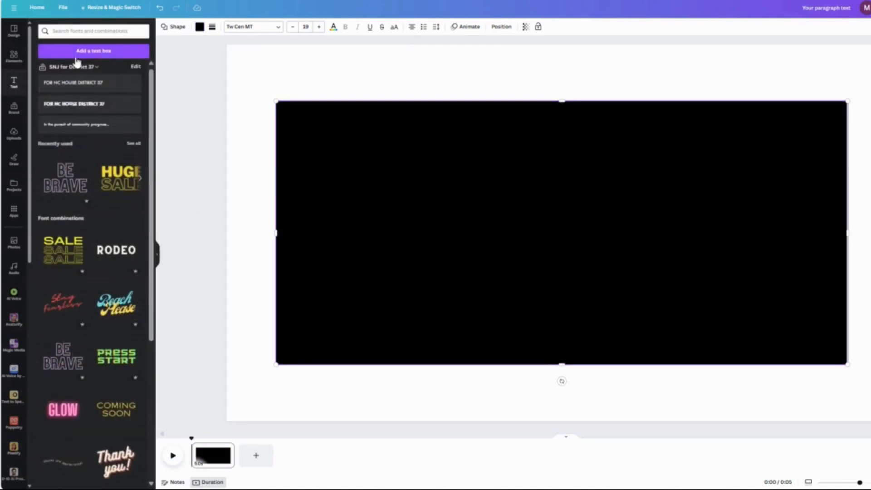
click(93, 51)
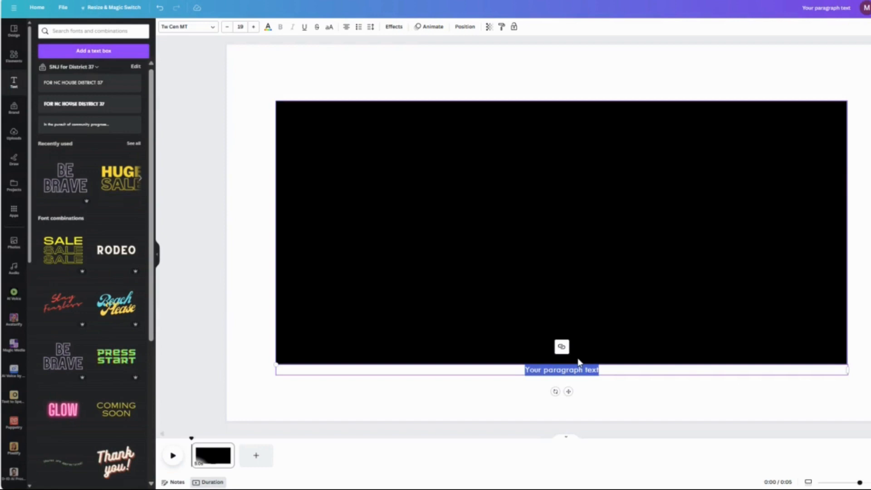
text(AMAZING!)
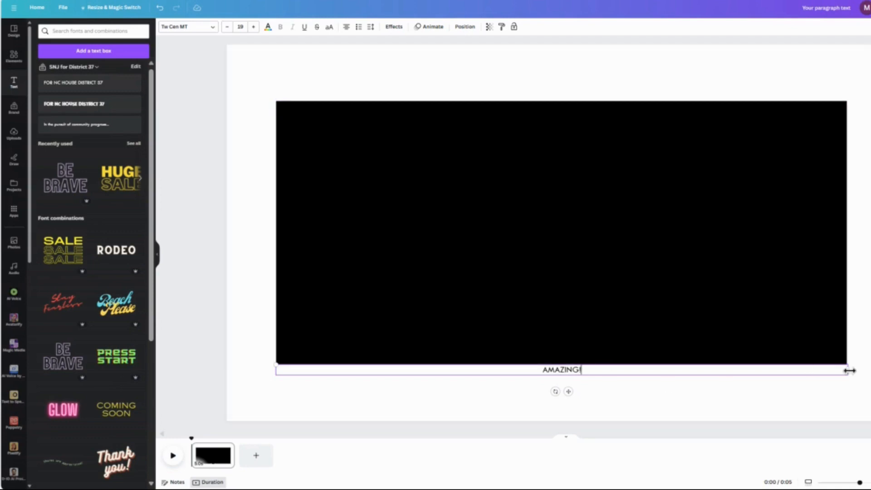
drag(850, 371, 278, 370)
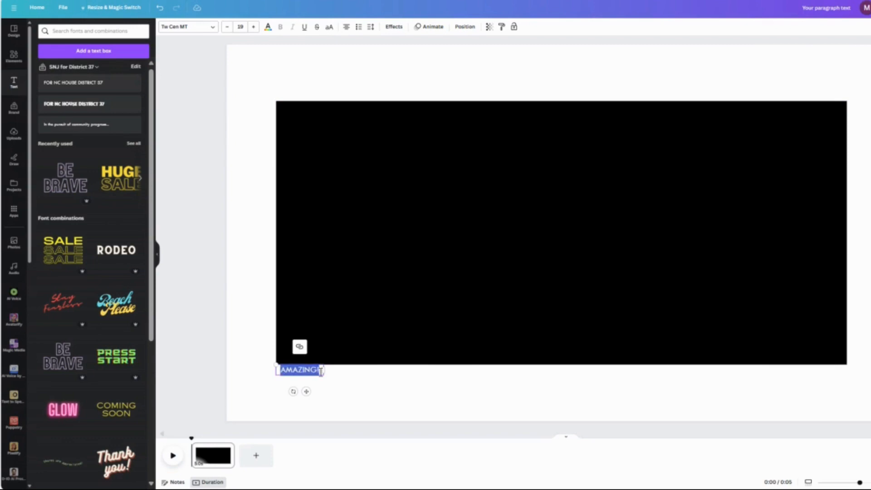
Set the font size of the "AMAZING!" text to 300.
click(240, 26)
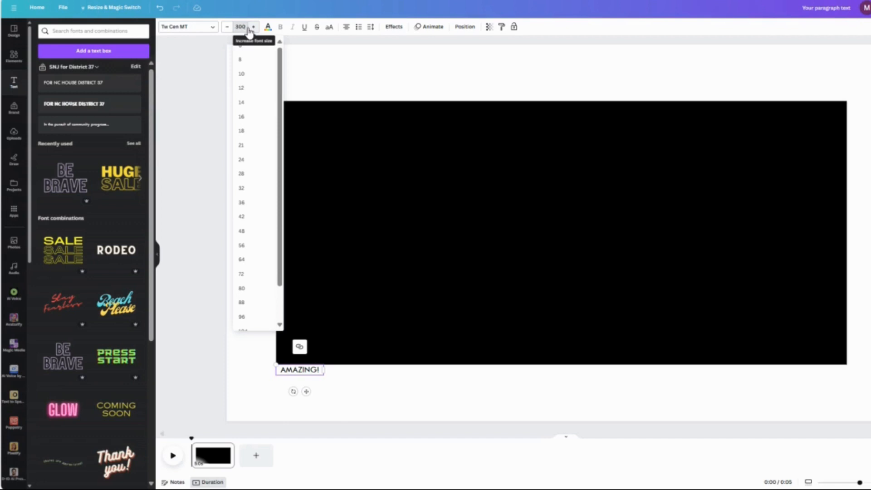
text(300)
key(Return)
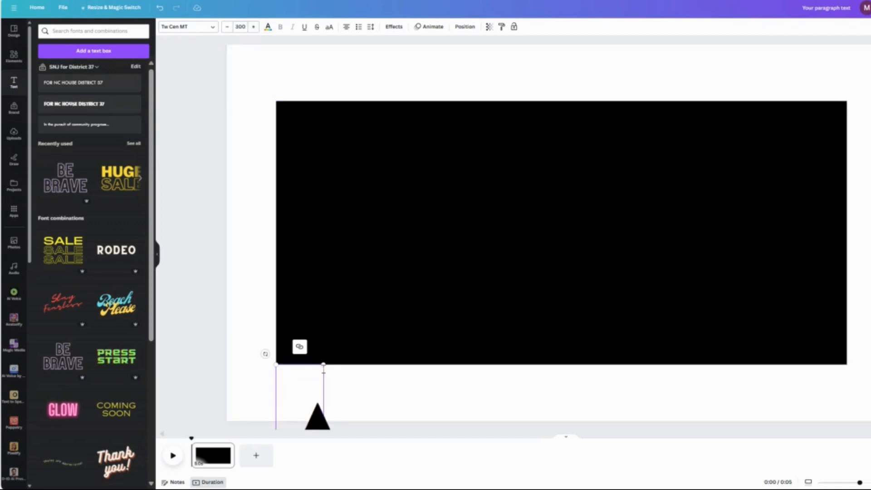
click(450, 402)
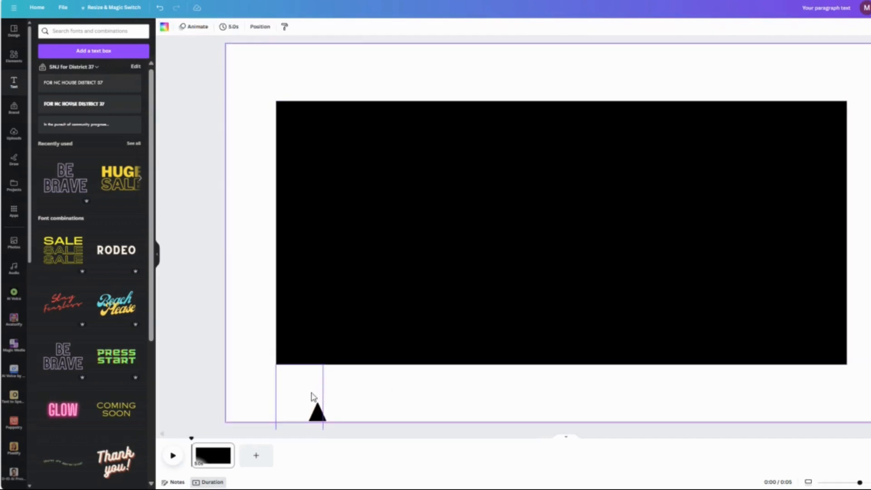
Move the oversized "AMAZING!" text over the black rectangle and widen its box to nearly the rectangle's width.
drag(310, 383, 343, 186)
drag(348, 294, 491, 227)
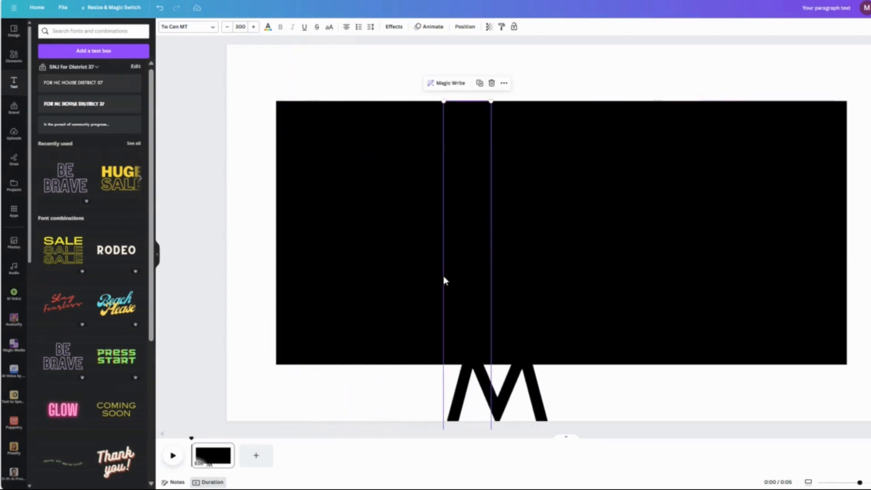
drag(444, 281, 243, 275)
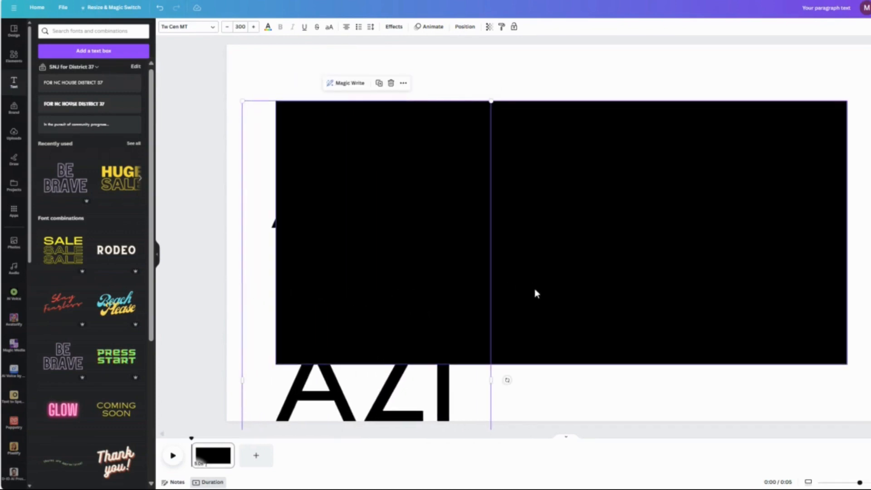
drag(491, 316, 555, 171)
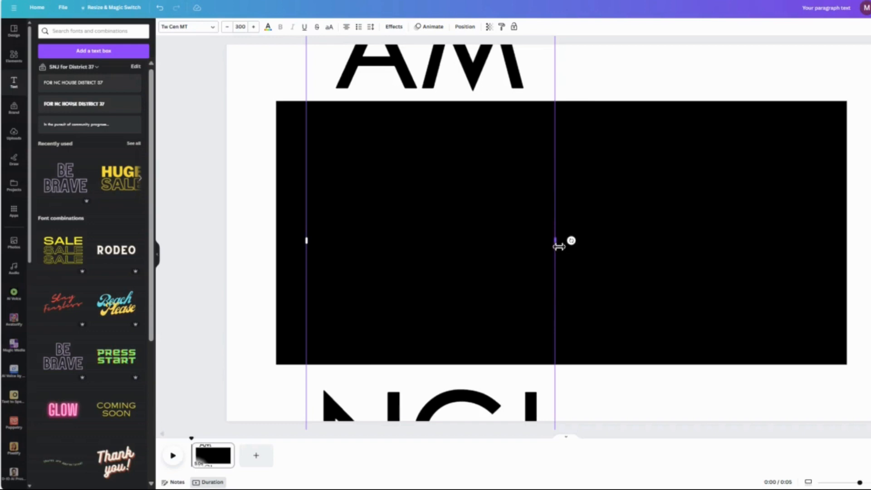
drag(559, 246, 855, 245)
drag(636, 241, 634, 307)
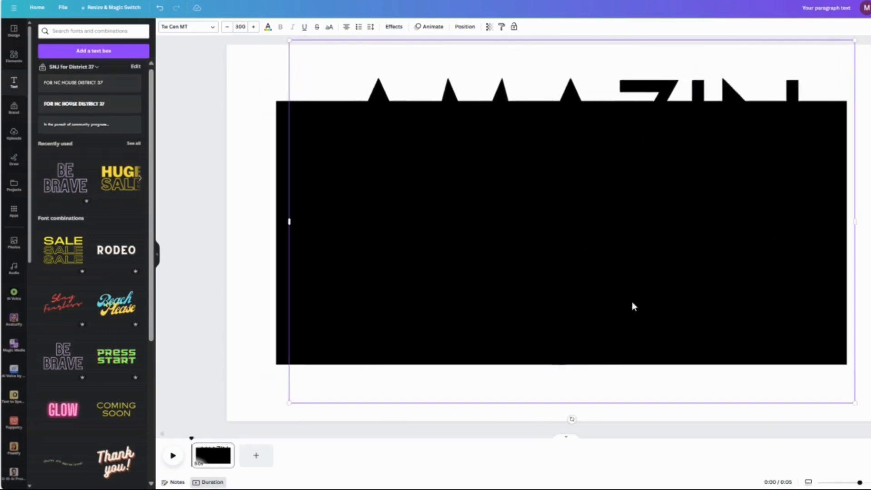
Scale the text down to size 248 and fit its box across the rectangle's width so the word stays on one line.
drag(860, 220, 870, 220)
drag(749, 91, 713, 185)
drag(869, 221, 848, 227)
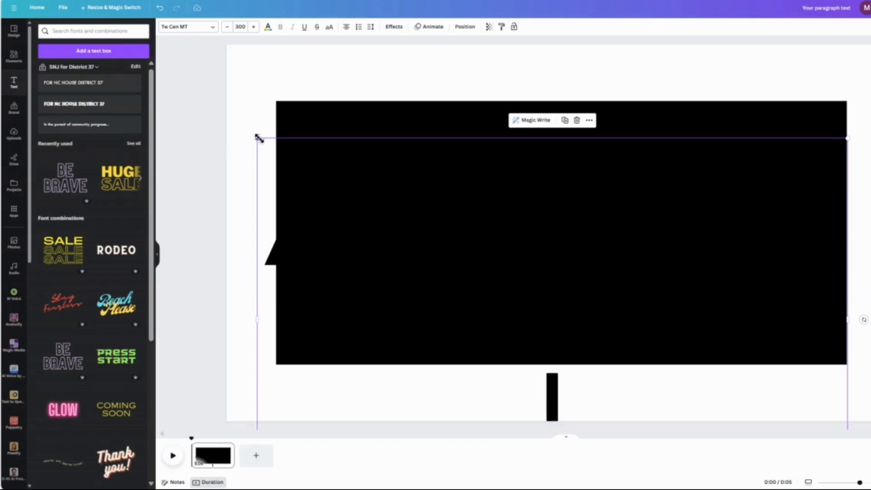
drag(258, 137, 359, 201)
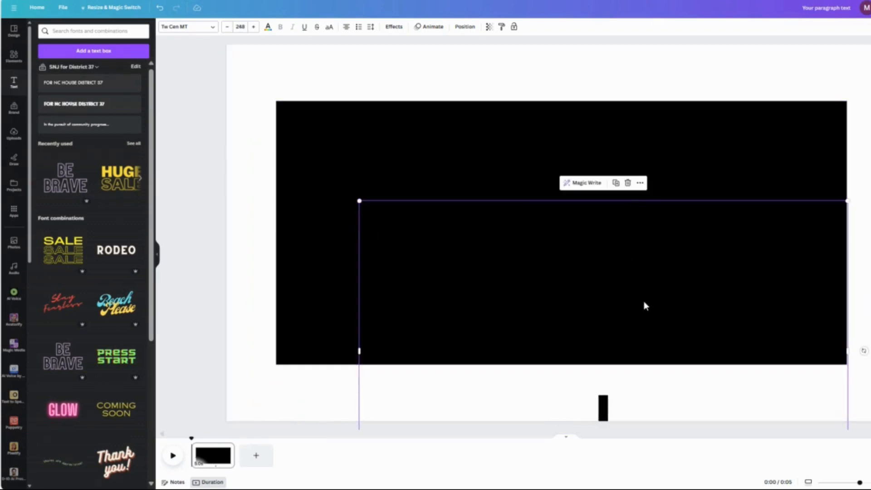
drag(647, 307, 560, 201)
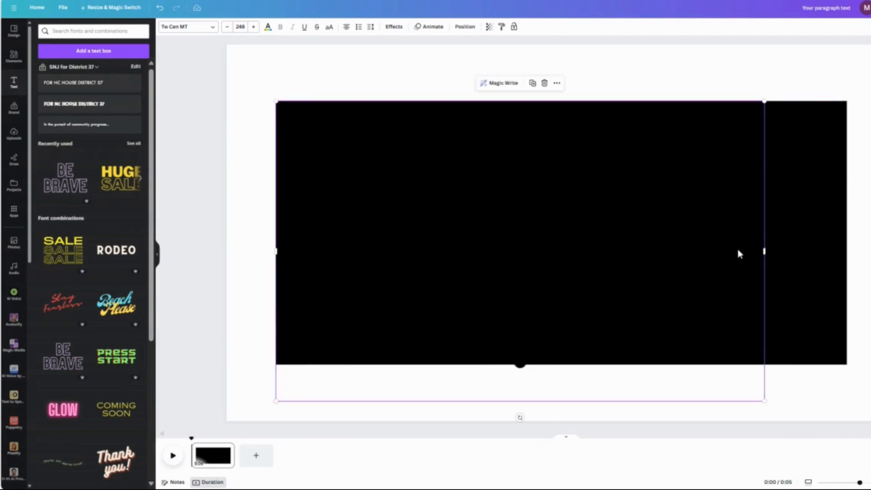
drag(769, 255, 850, 250)
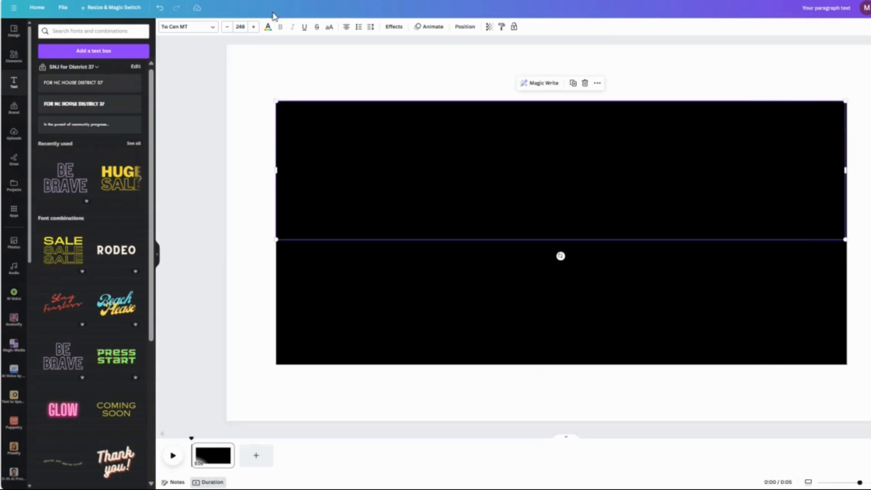
Colour the "AMAZING!" text white and move it down to the vertical middle of the black rectangle.
click(267, 26)
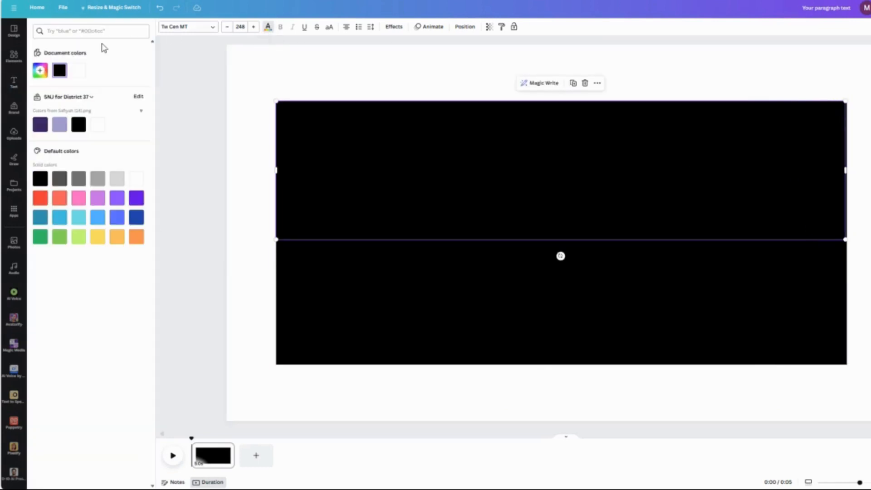
click(75, 75)
drag(595, 186, 594, 253)
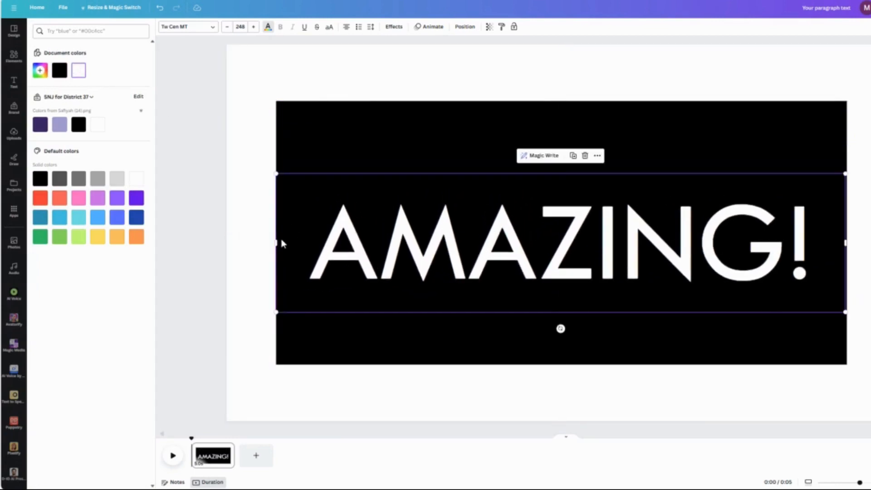
Enlarge the white text to size 282 so the word spans almost the full width of the black rectangle.
drag(279, 246, 326, 247)
drag(326, 175, 282, 128)
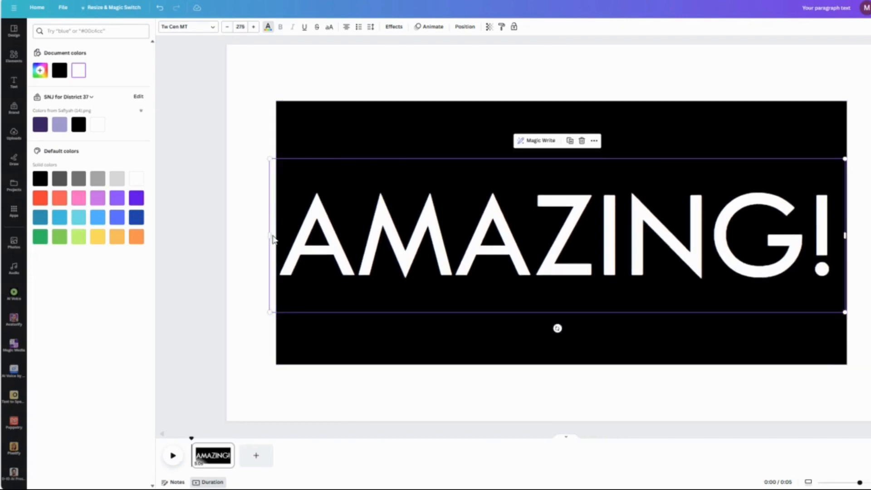
drag(270, 237, 277, 237)
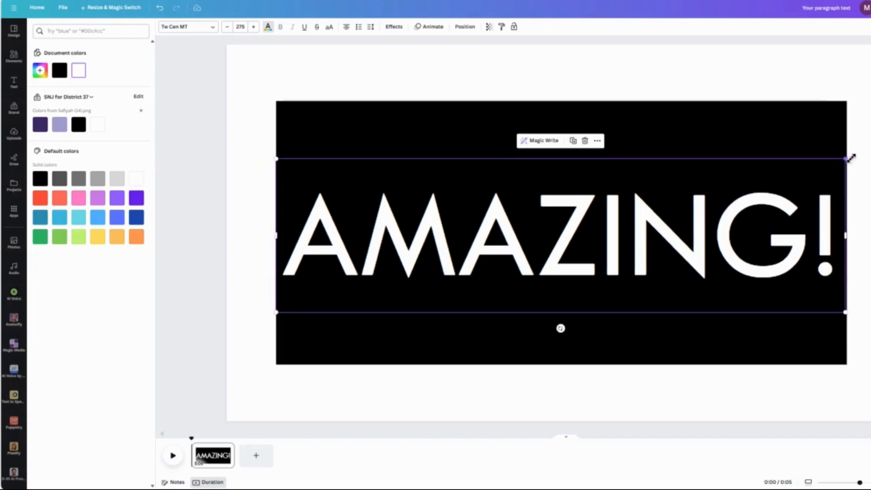
drag(852, 158, 859, 155)
drag(703, 259, 700, 256)
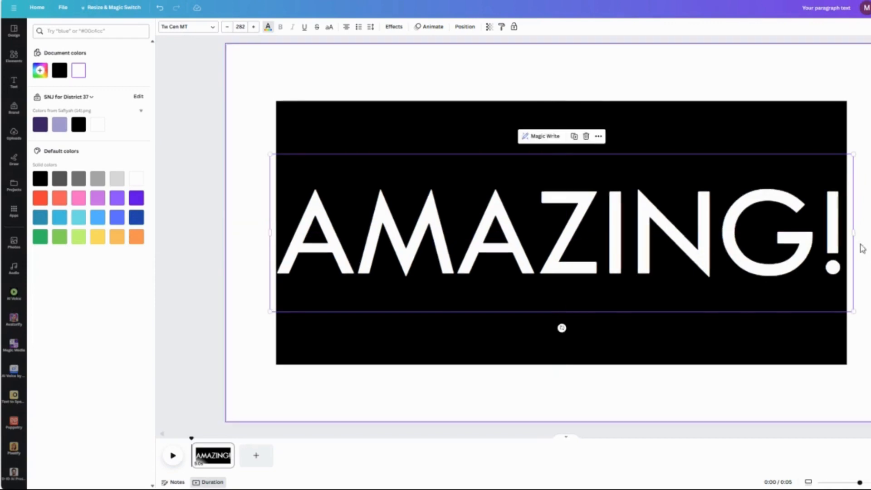
drag(856, 235, 853, 238)
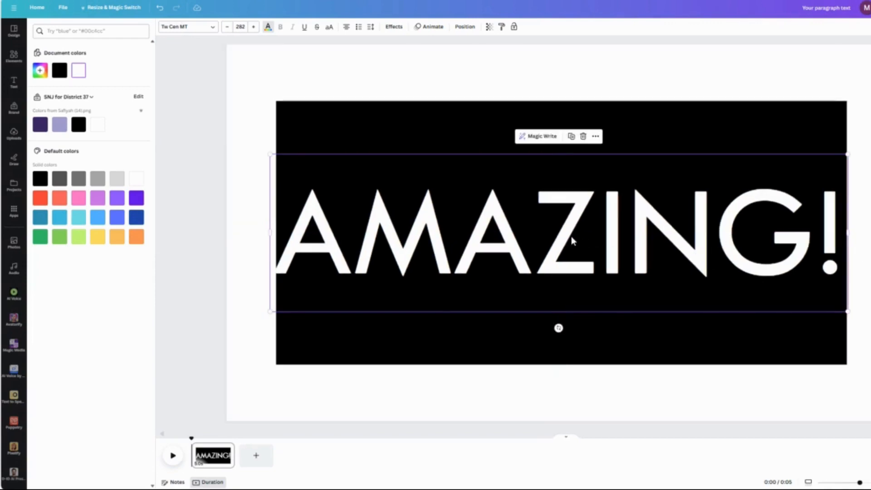
Reduce the text slightly to size 279, match its box to the rectangle's side edges and centre it on the rectangle.
drag(571, 239, 575, 236)
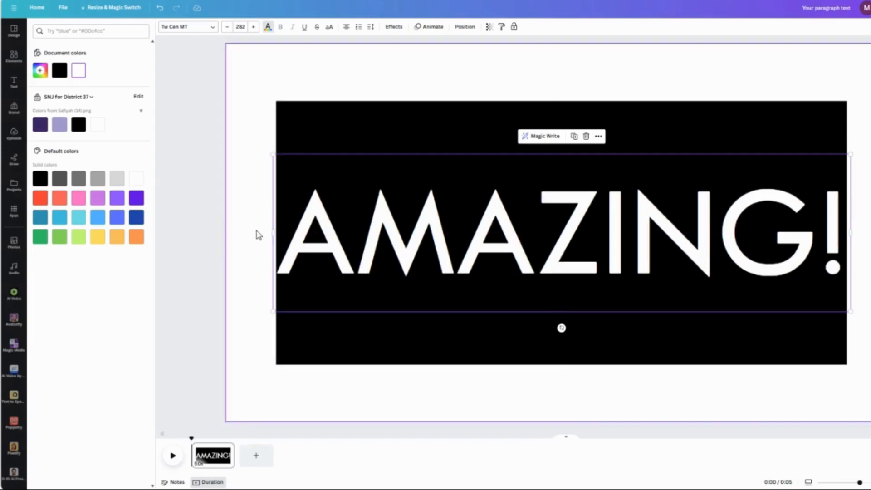
drag(274, 235, 278, 235)
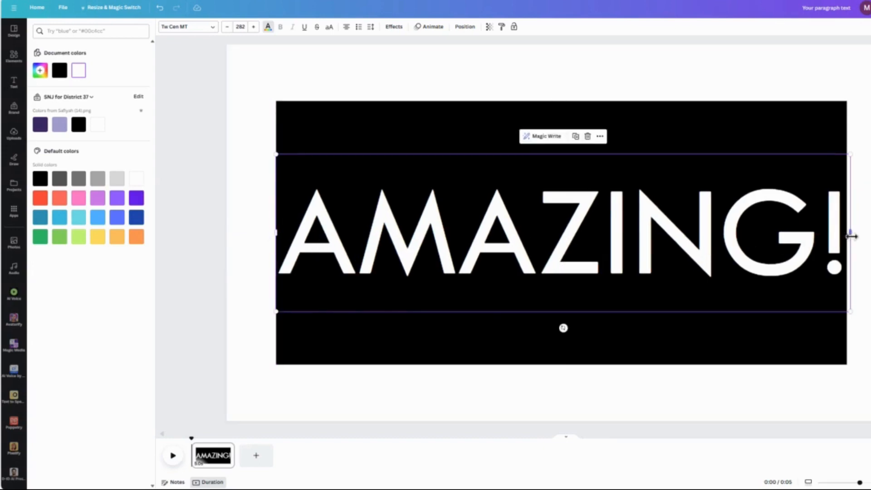
drag(852, 237, 849, 239)
drag(699, 249, 700, 252)
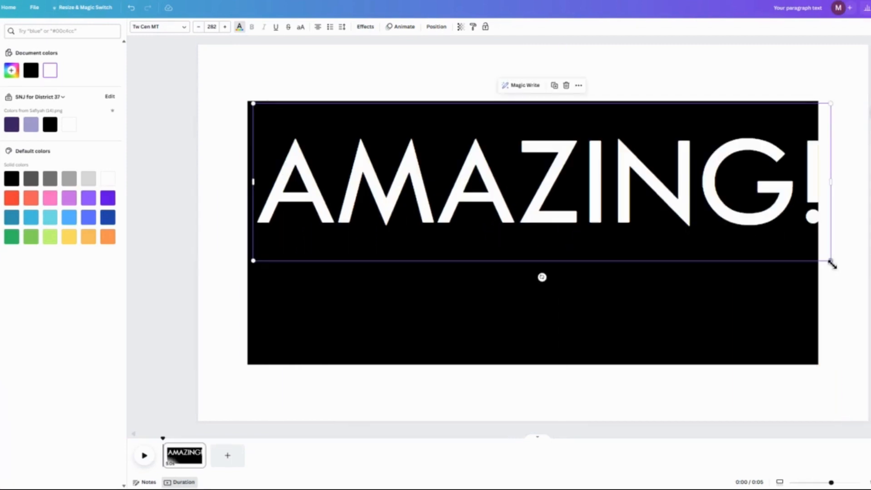
drag(833, 262, 827, 260)
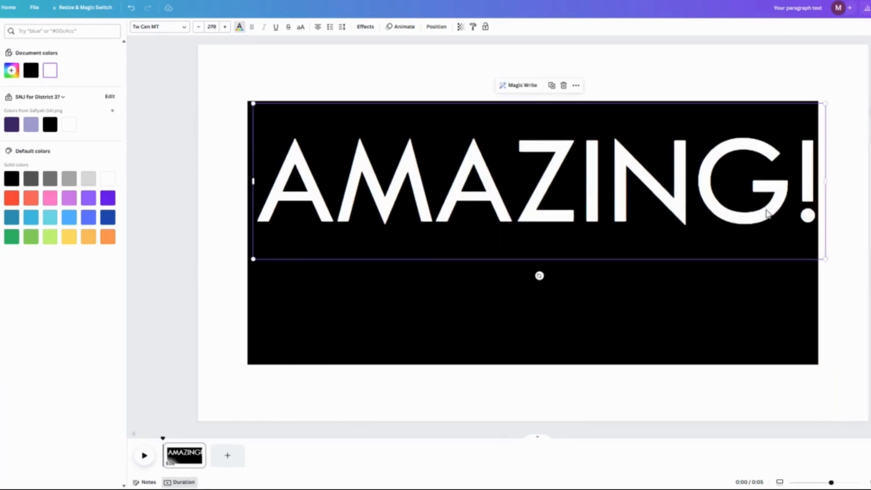
drag(611, 186, 607, 241)
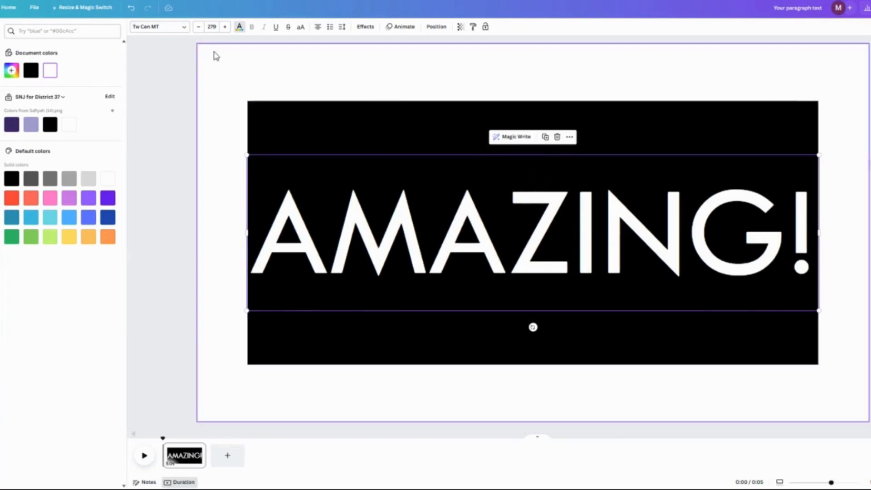
Download the "AMAZING!" design as a PNG file.
click(221, 70)
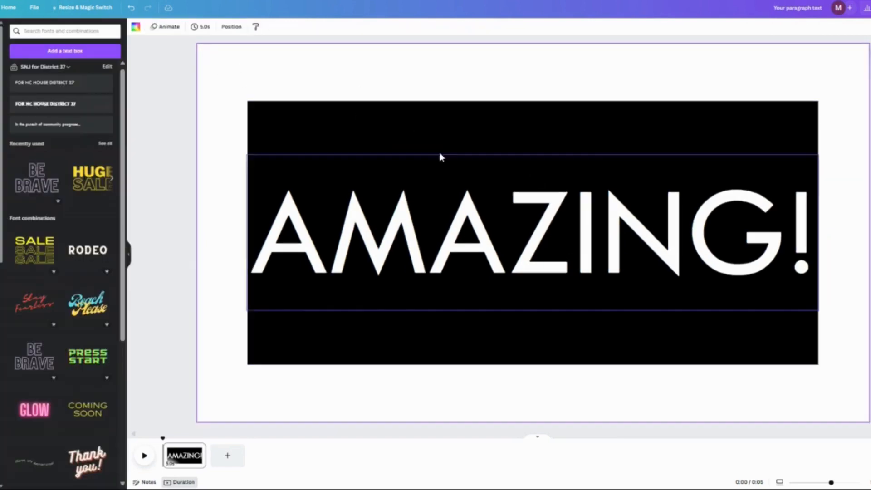
click(870, 8)
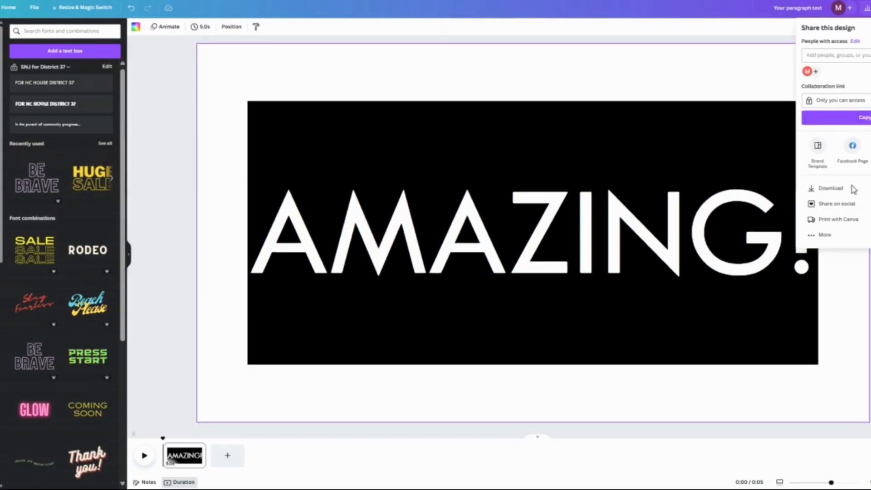
click(853, 190)
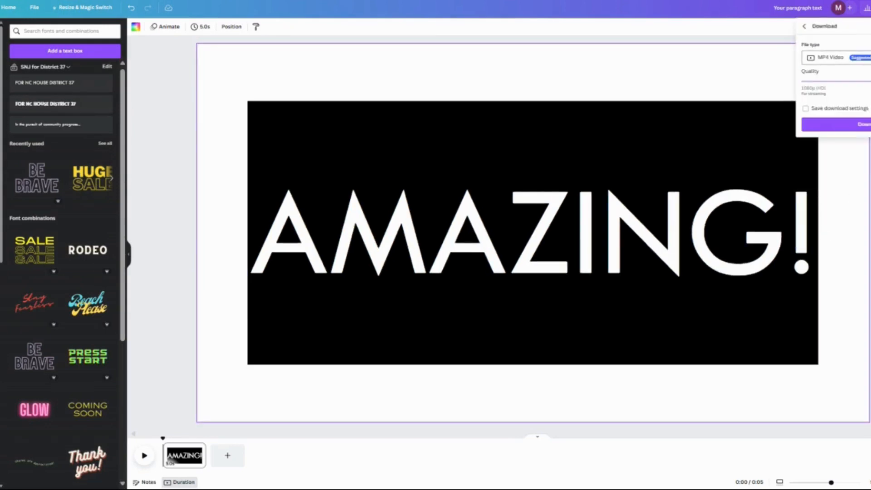
click(833, 57)
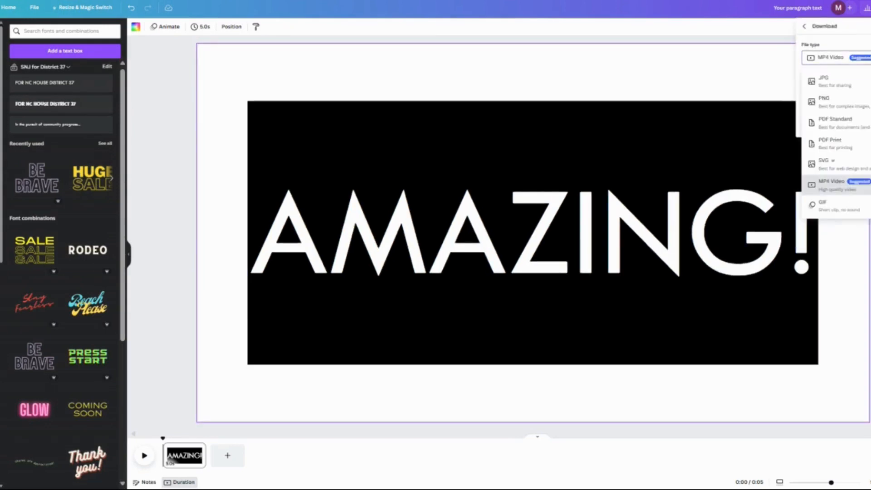
click(841, 108)
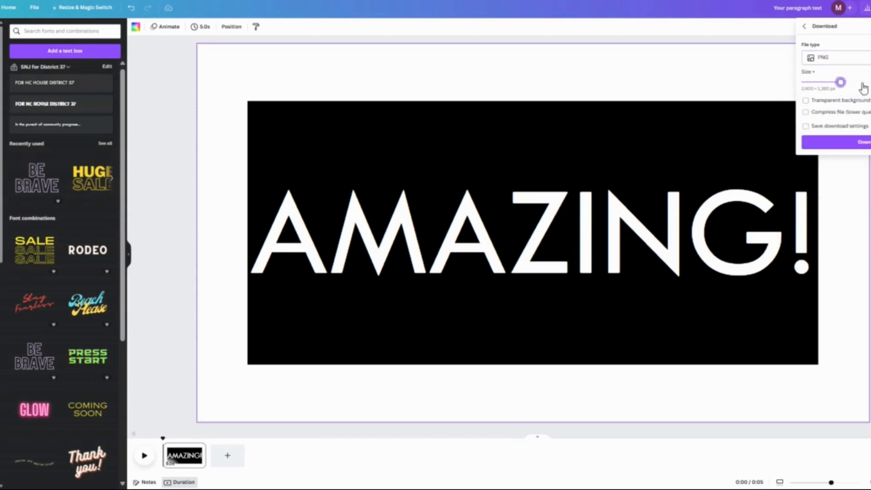
click(859, 142)
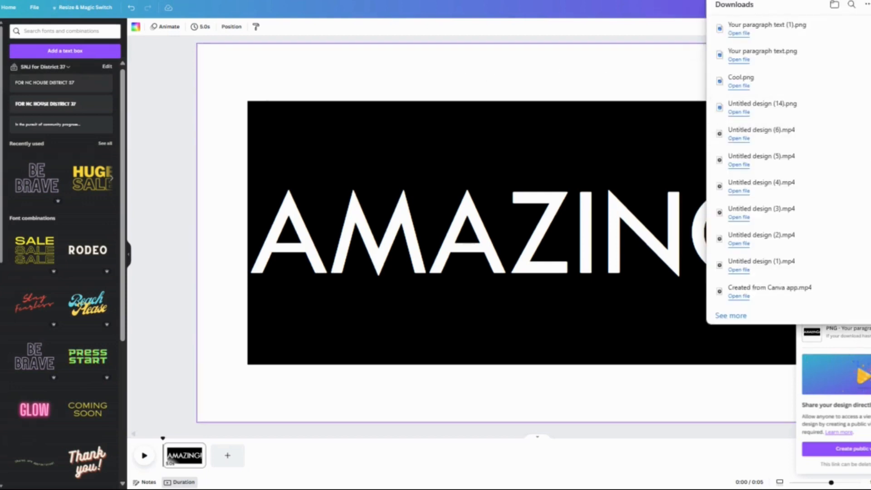
Upload the downloaded image "Your paragraph text (1)" to the uploads library.
click(1, 132)
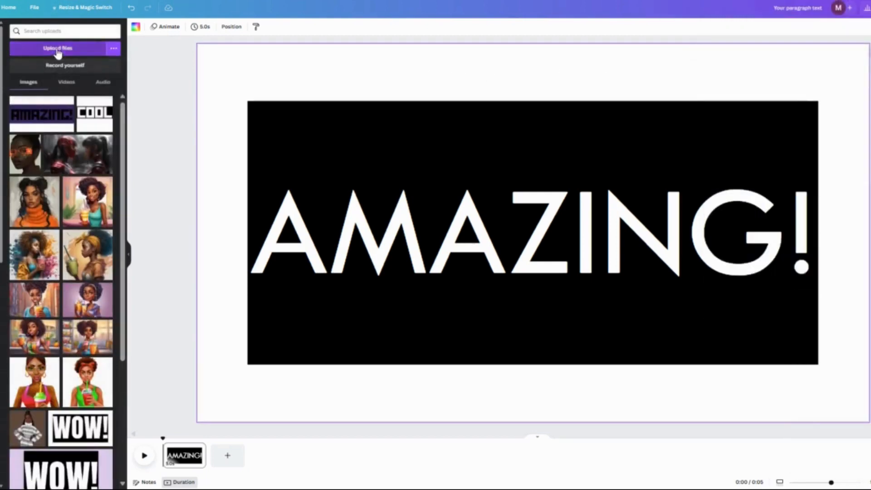
click(57, 48)
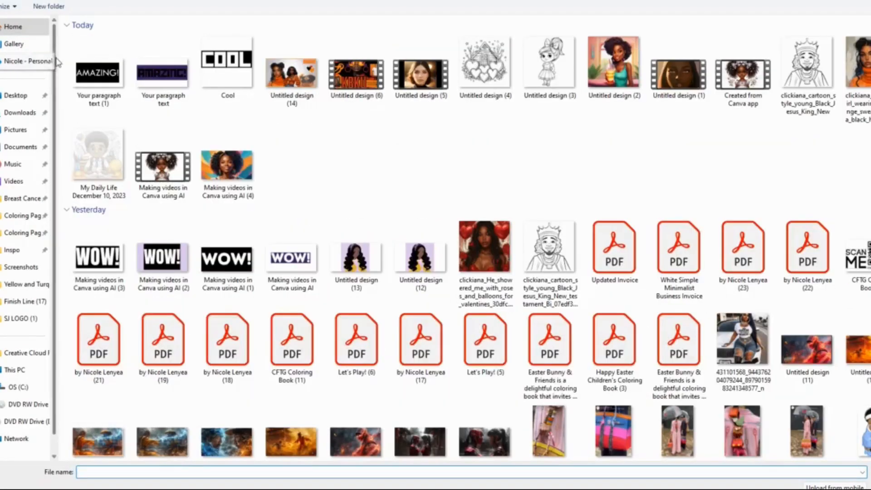
click(97, 71)
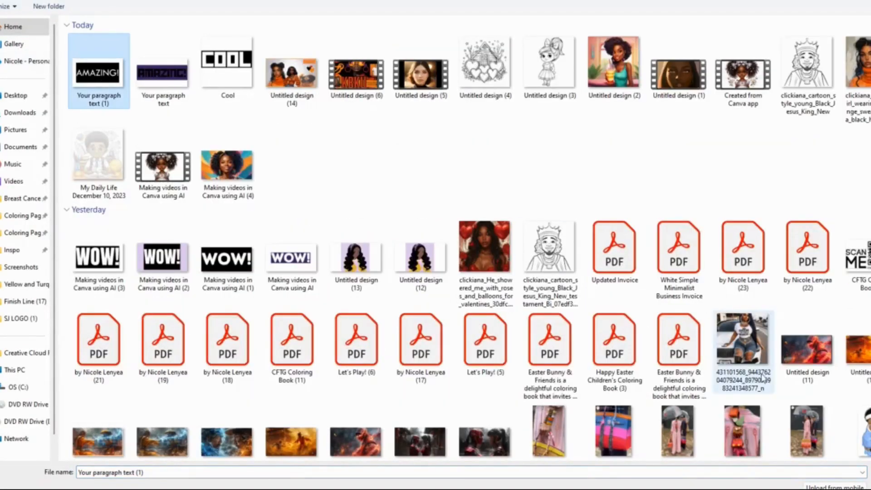
key(Return)
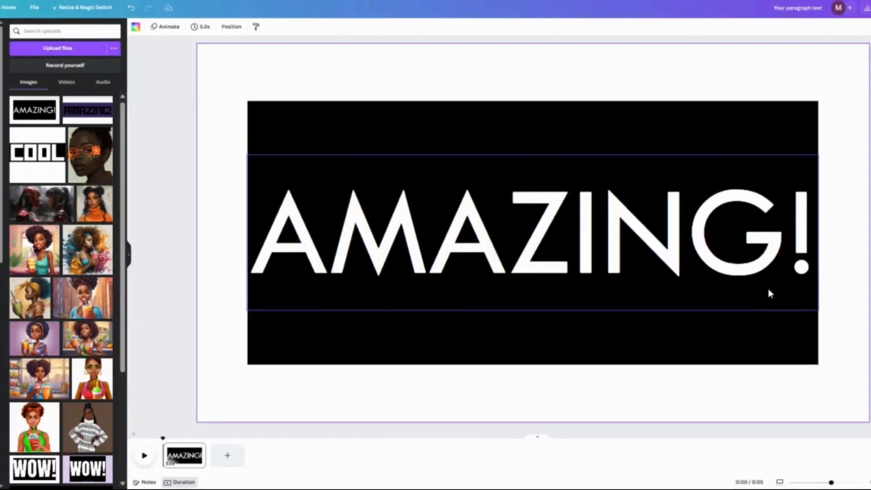
Replace the original text and black rectangle on the page with the uploaded white-on-black "AMAZING!" image.
click(612, 199)
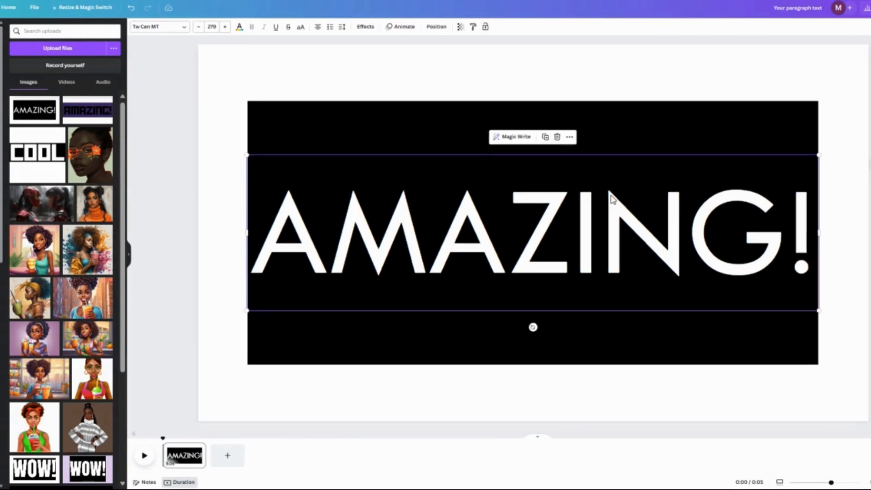
drag(420, 79, 522, 330)
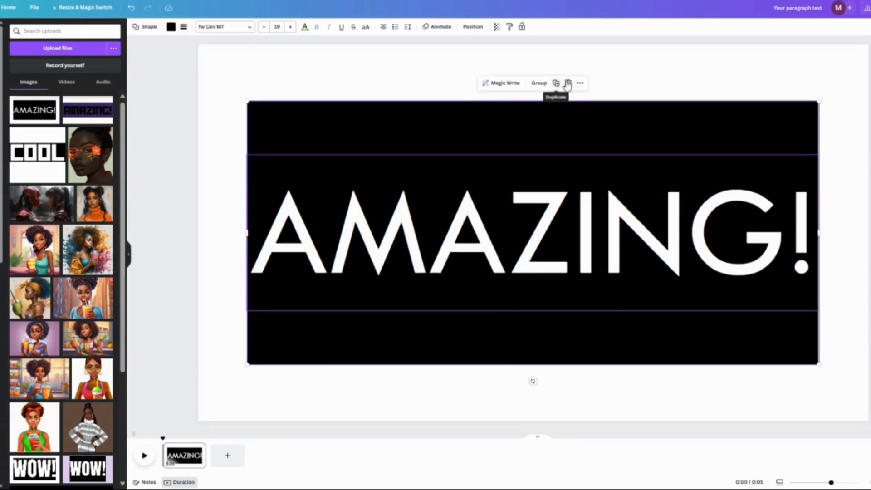
click(569, 84)
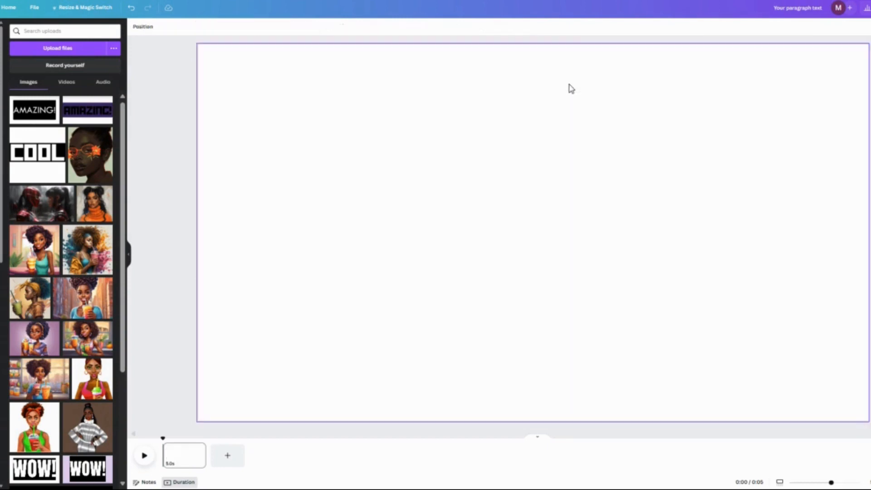
click(27, 121)
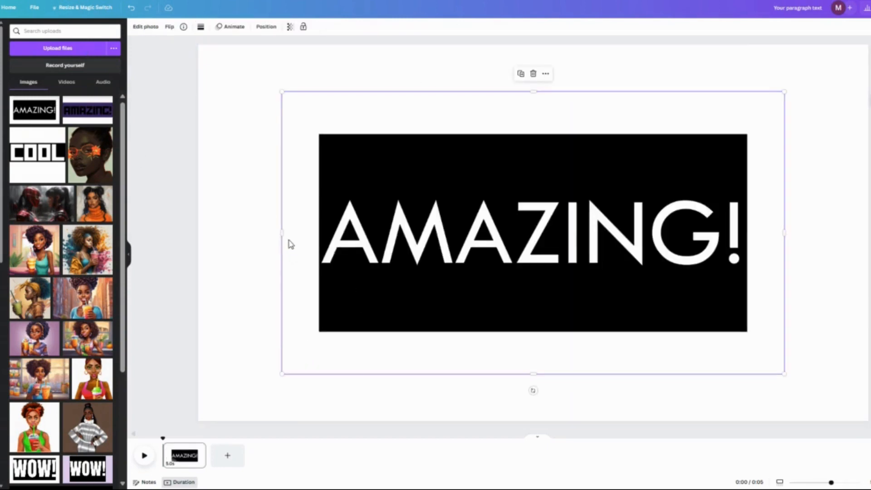
Crop the white margins off all four sides of the "AMAZING!" image so only the black rectangle remains.
drag(286, 235, 318, 234)
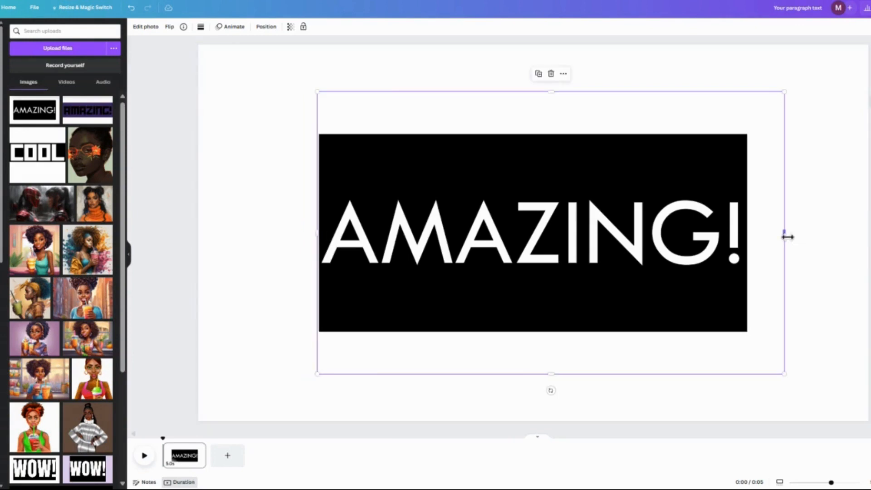
drag(788, 236, 752, 244)
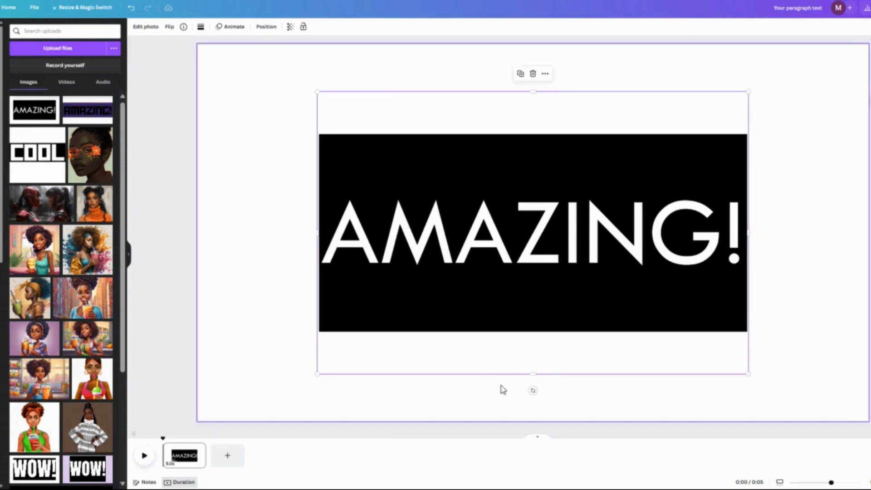
drag(532, 374, 537, 338)
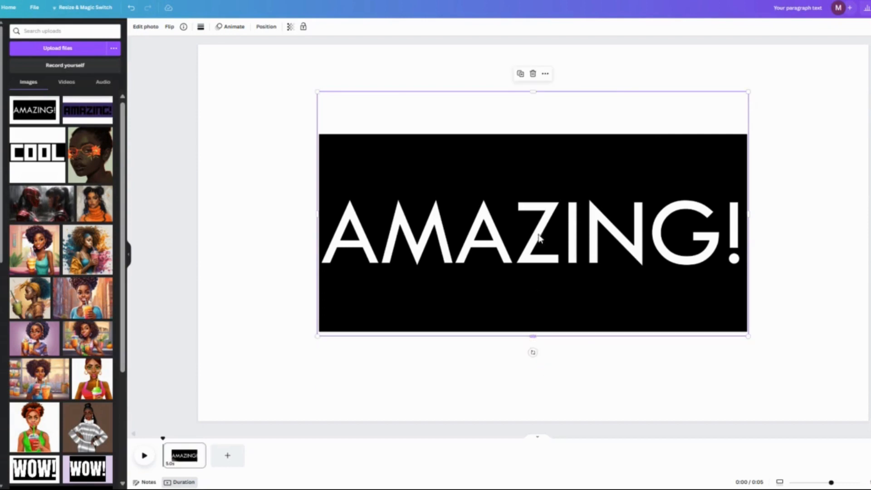
drag(535, 93, 536, 136)
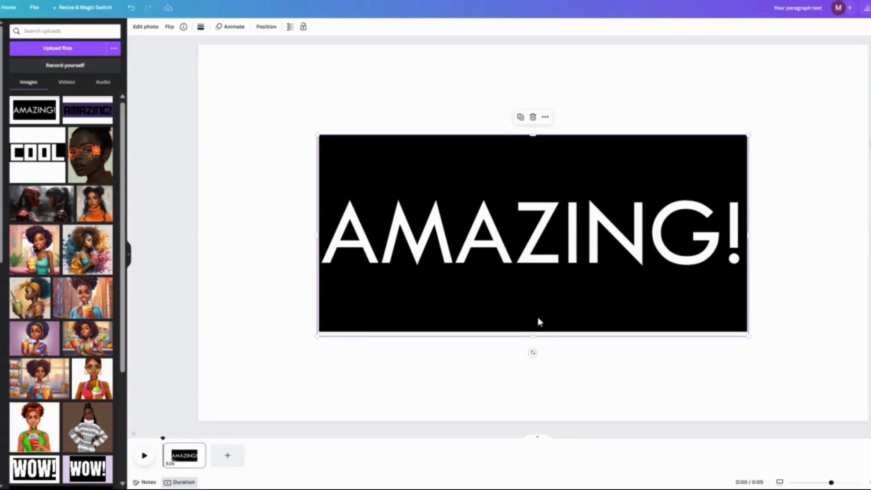
drag(536, 337, 537, 331)
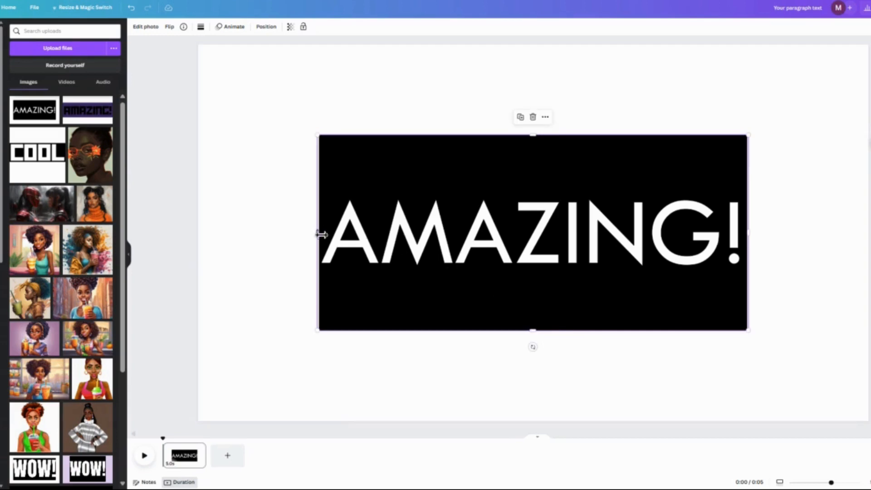
drag(321, 234, 324, 235)
drag(748, 236, 749, 235)
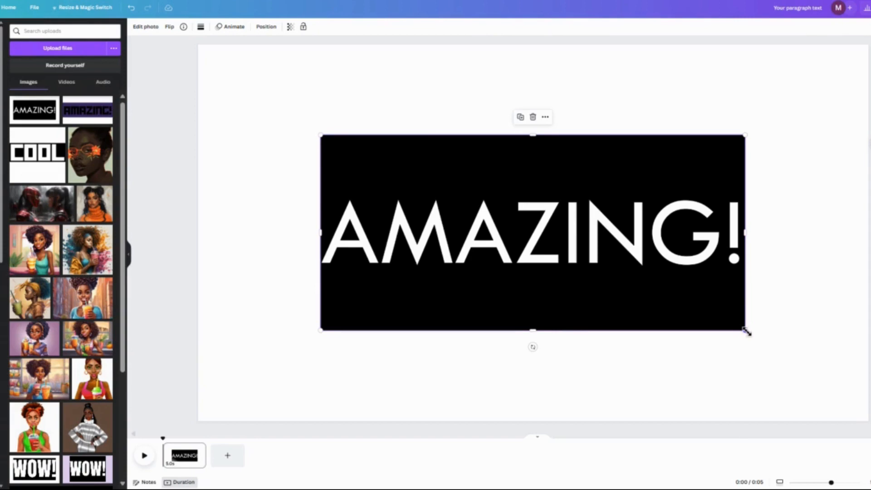
Enlarge the cropped image to the page's full width, centred vertically, and apply BG Remover to it.
drag(746, 332, 851, 416)
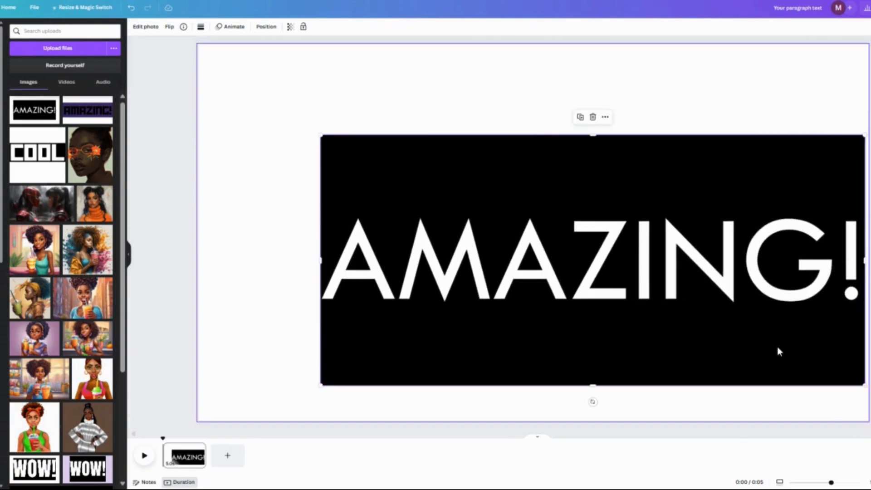
drag(323, 134, 207, 66)
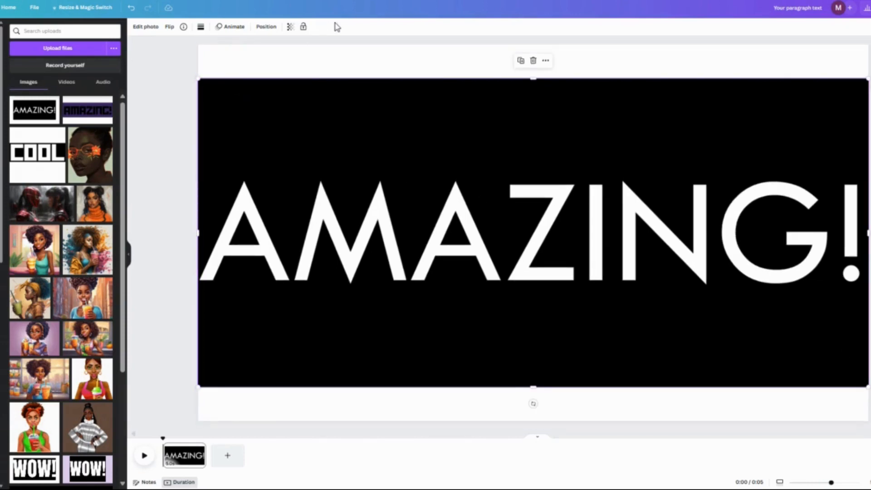
click(143, 27)
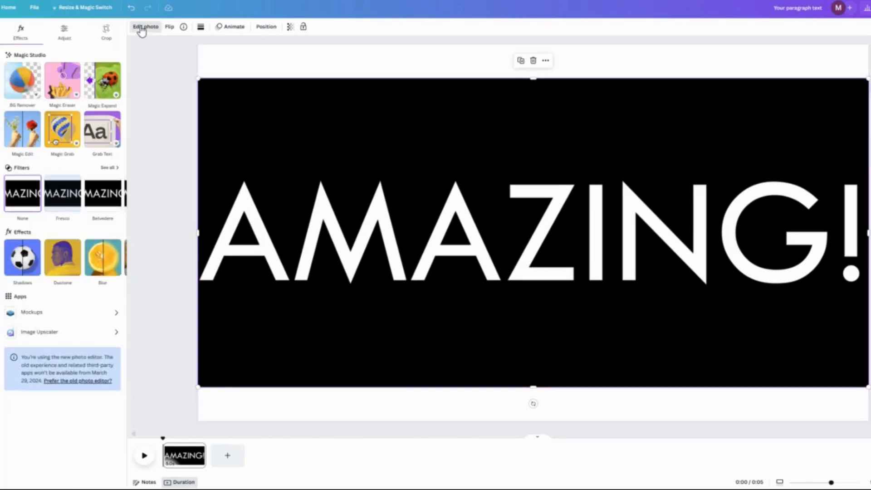
click(23, 83)
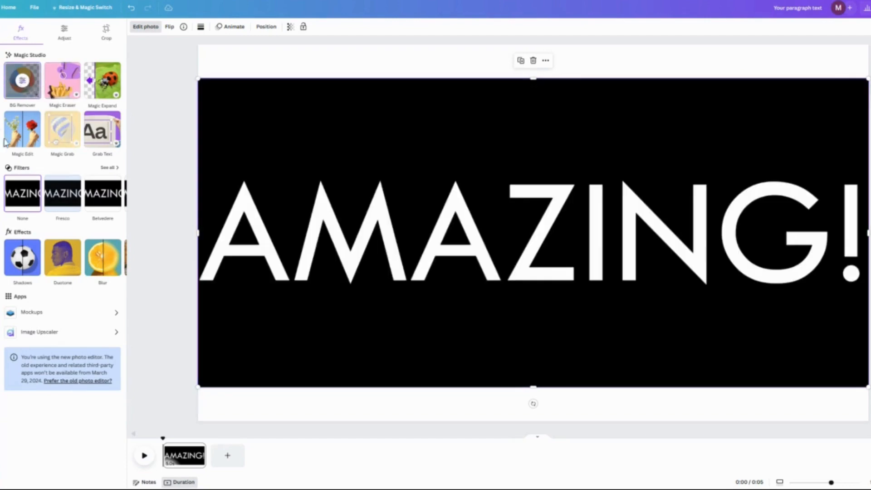
Search the video elements for "glitter background" and add the video of glowing gold light bulbs to the page.
click(1, 68)
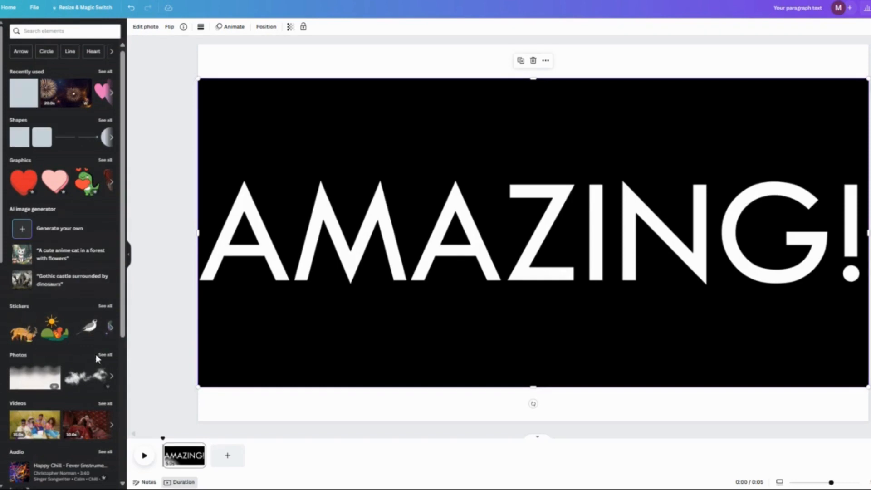
click(105, 405)
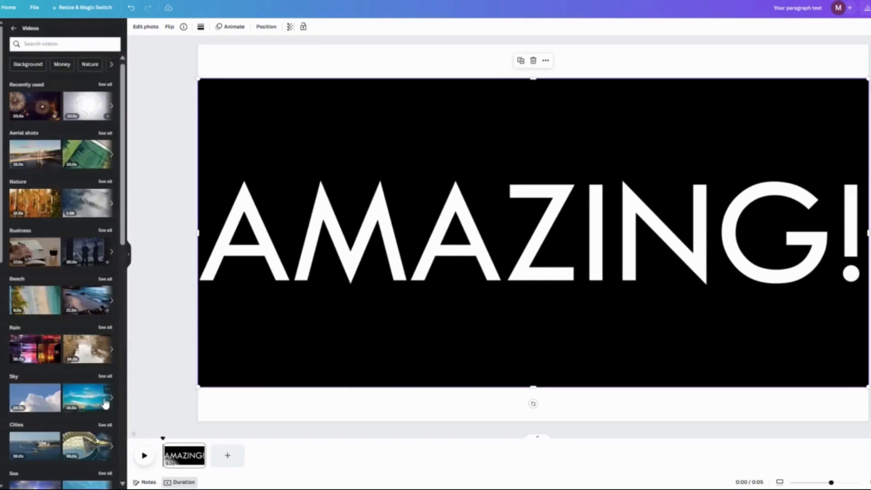
click(34, 44)
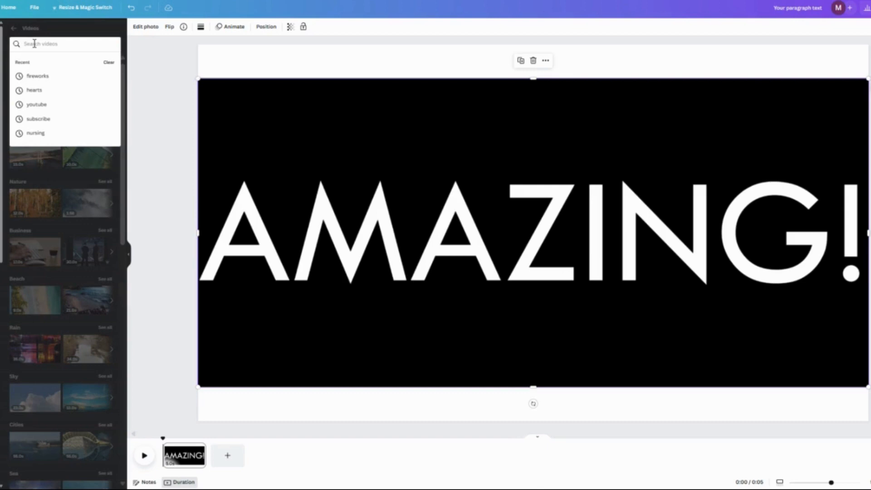
text(GLITTER)
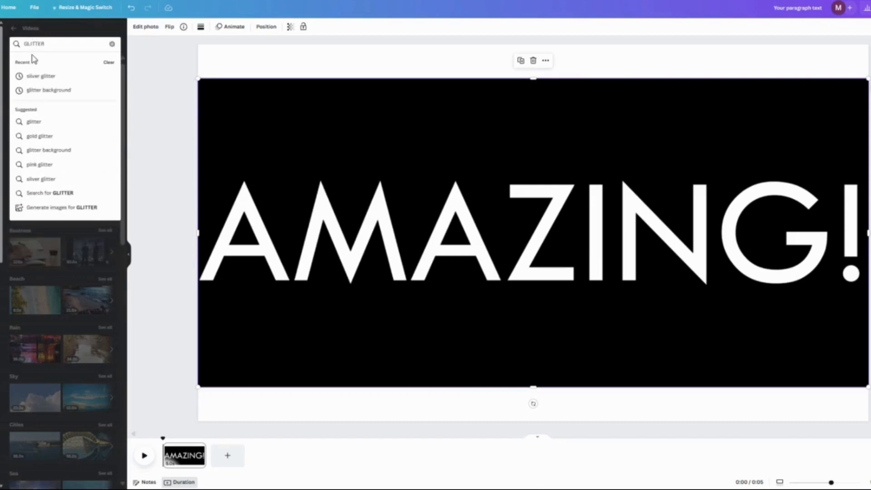
click(65, 92)
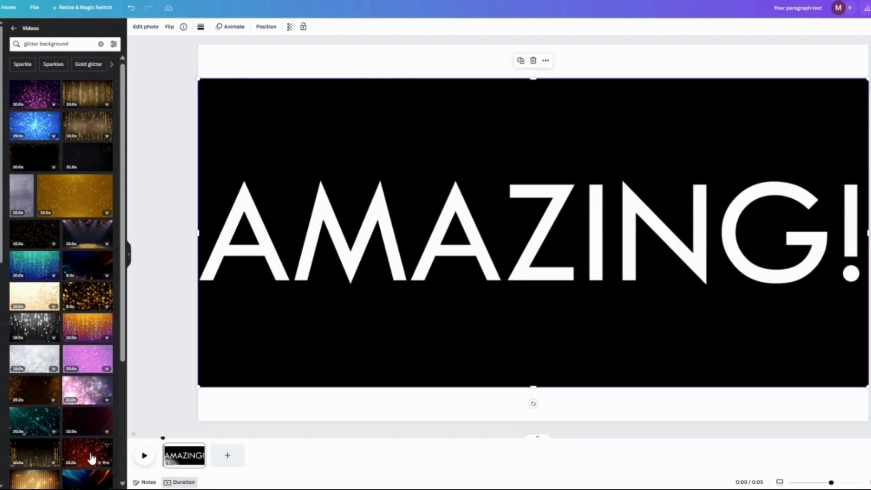
click(29, 482)
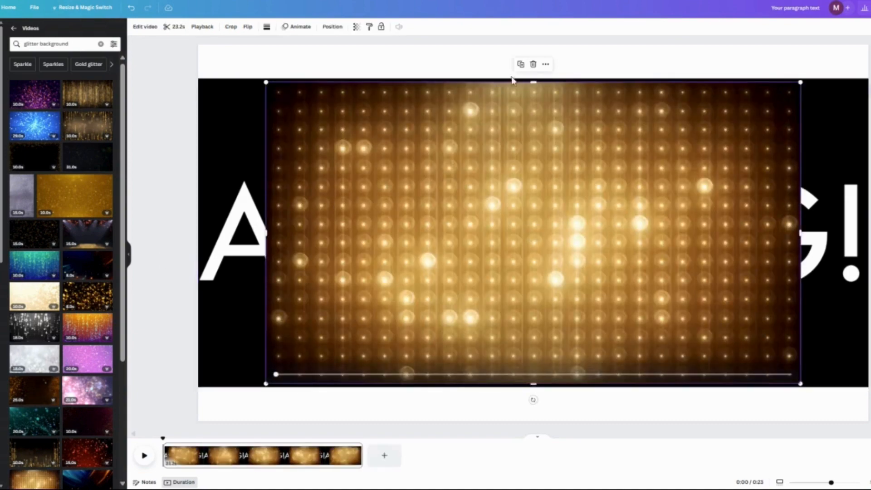
Trim the gold lights video to a strip just covering the lettering's height and widen it to the page's full width.
drag(540, 83, 543, 179)
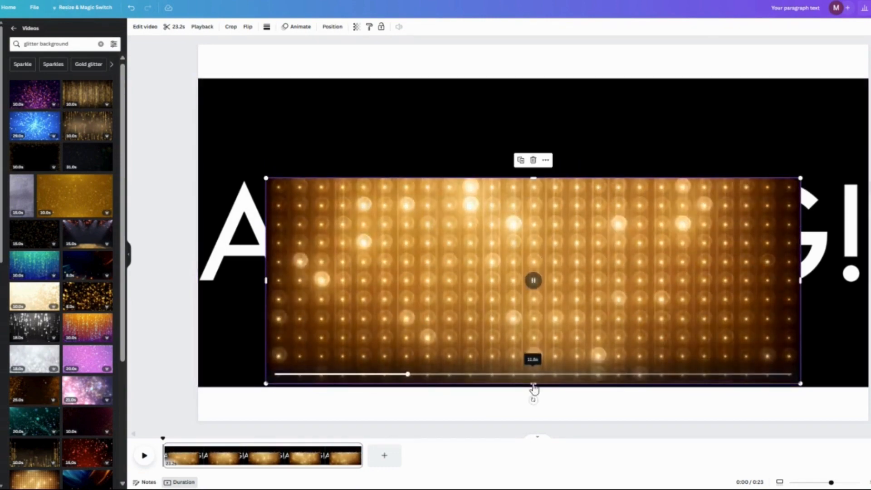
drag(534, 385, 533, 284)
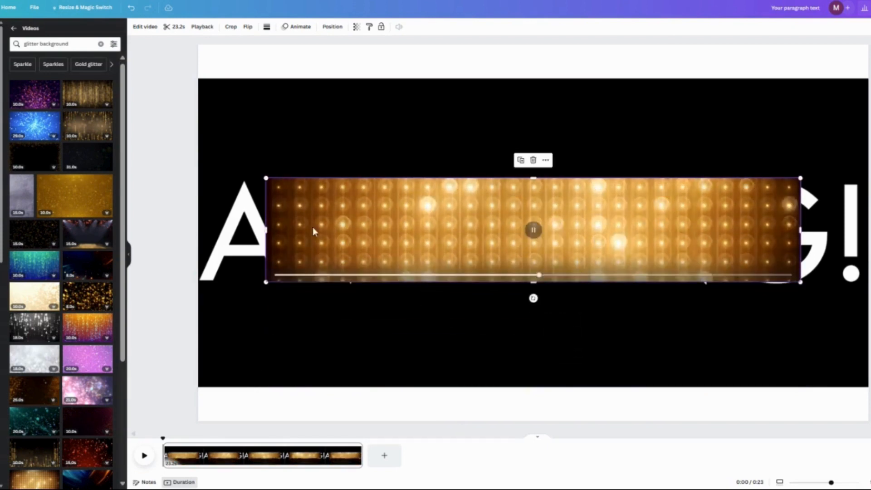
drag(266, 230, 199, 240)
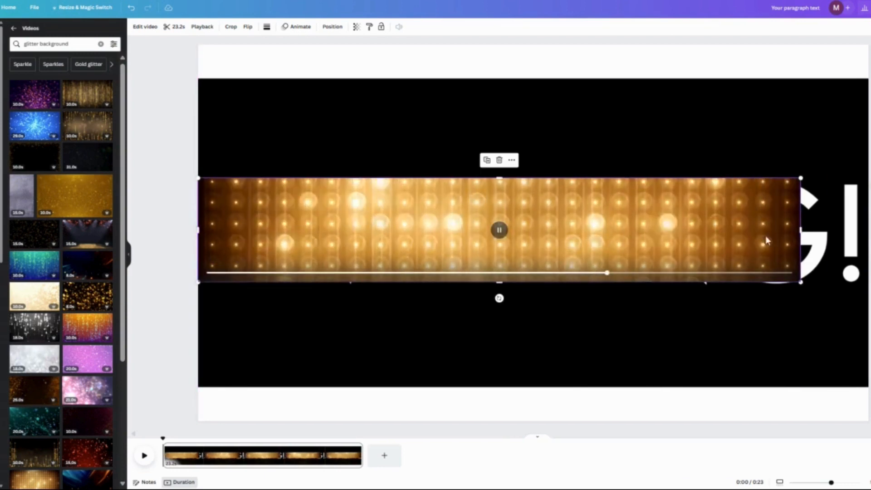
drag(801, 229, 867, 233)
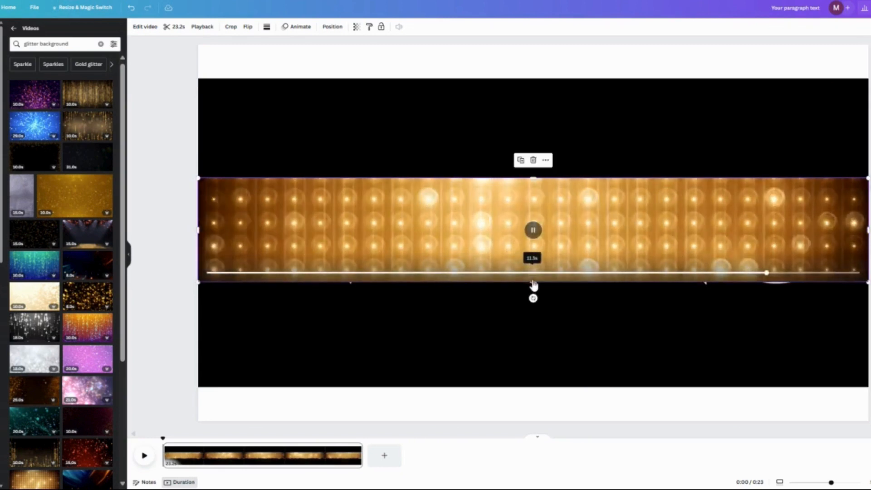
drag(534, 285, 535, 289)
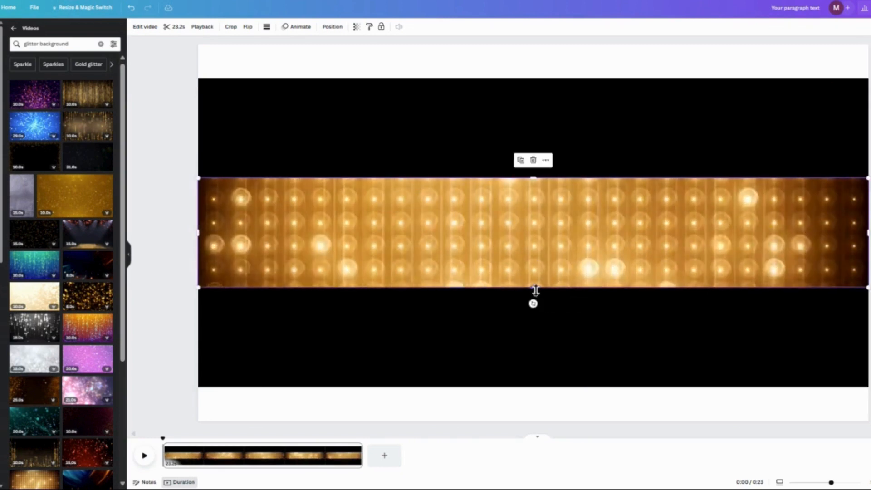
Send the gold lights video backward behind the cut-out "AMAZING!" image and play it to preview the lettering's fill.
click(330, 26)
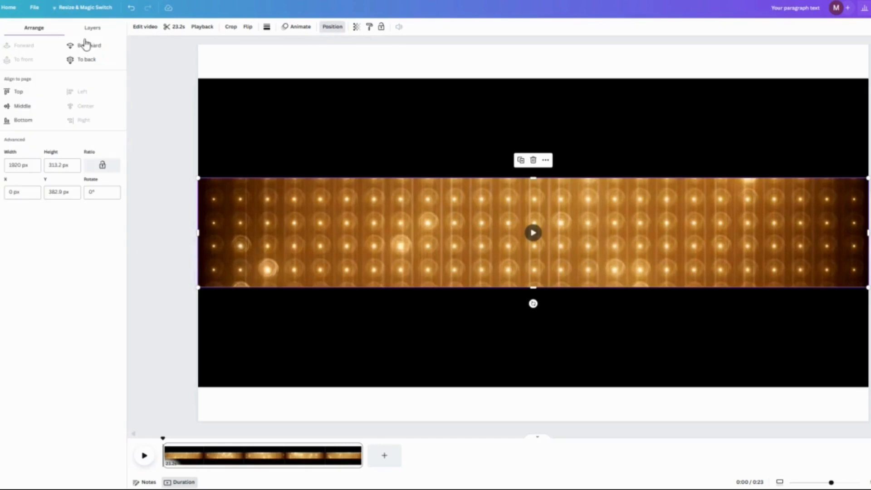
click(86, 46)
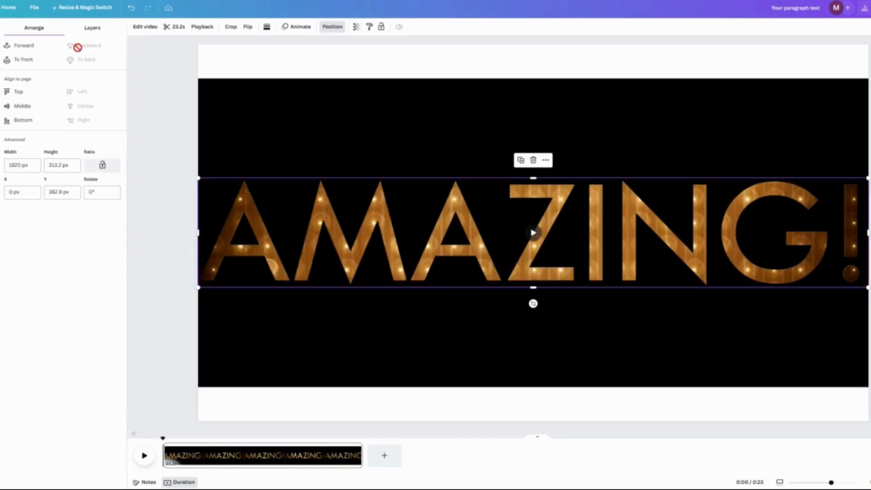
click(534, 233)
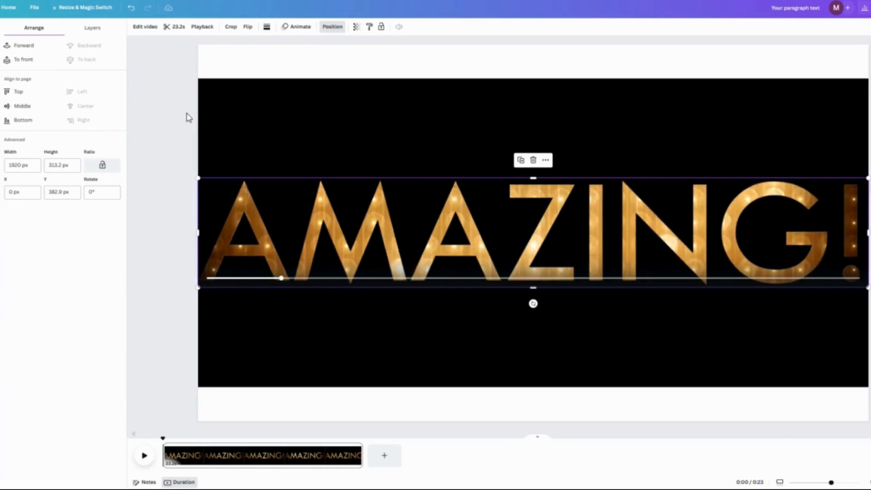
Set the page's background colour to solid black.
click(347, 69)
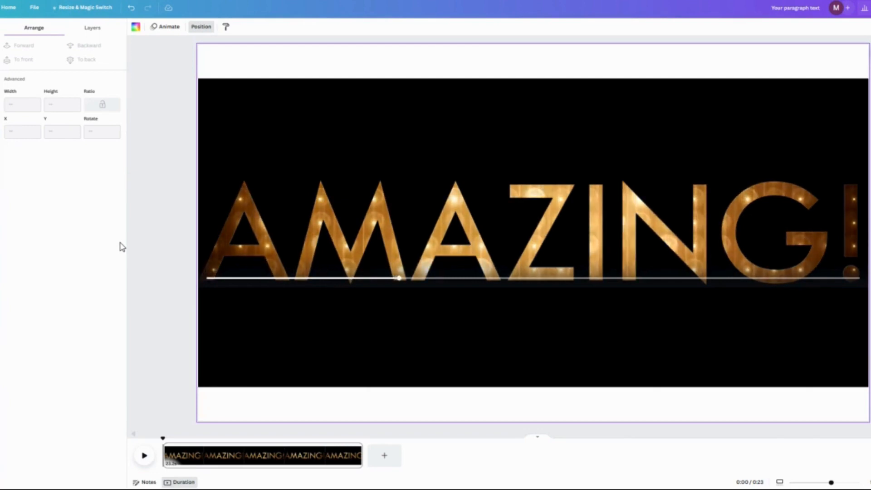
click(135, 27)
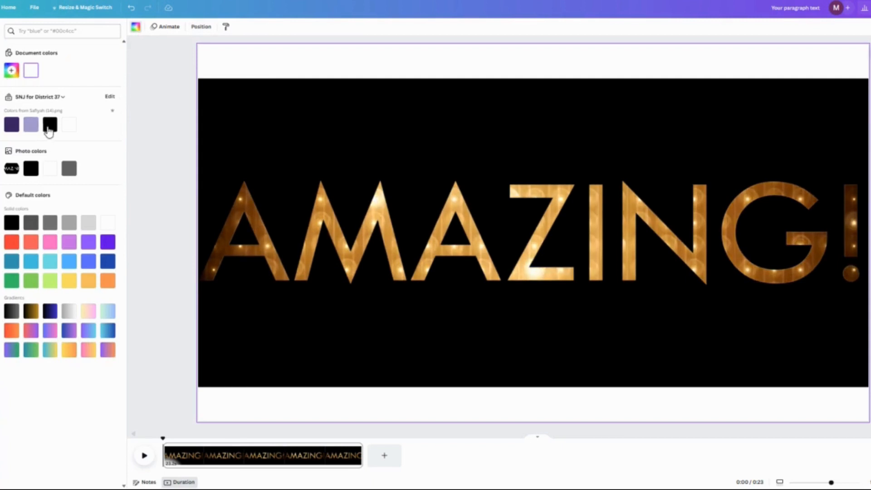
click(8, 225)
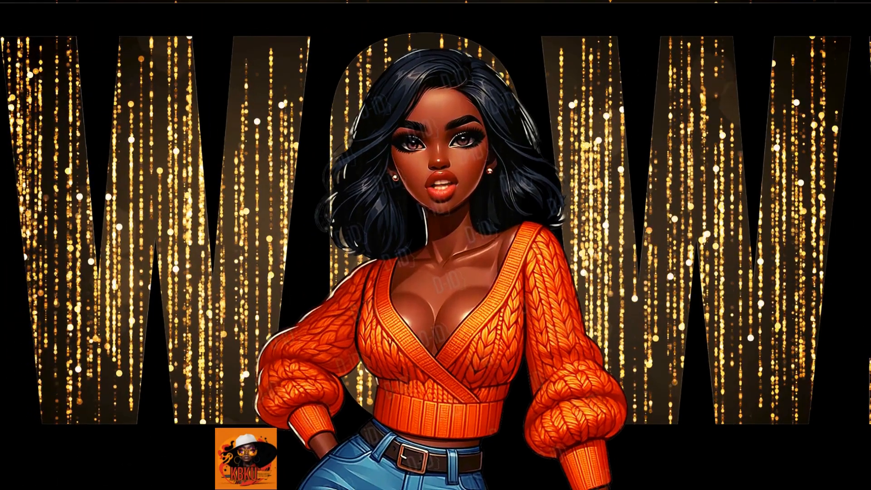